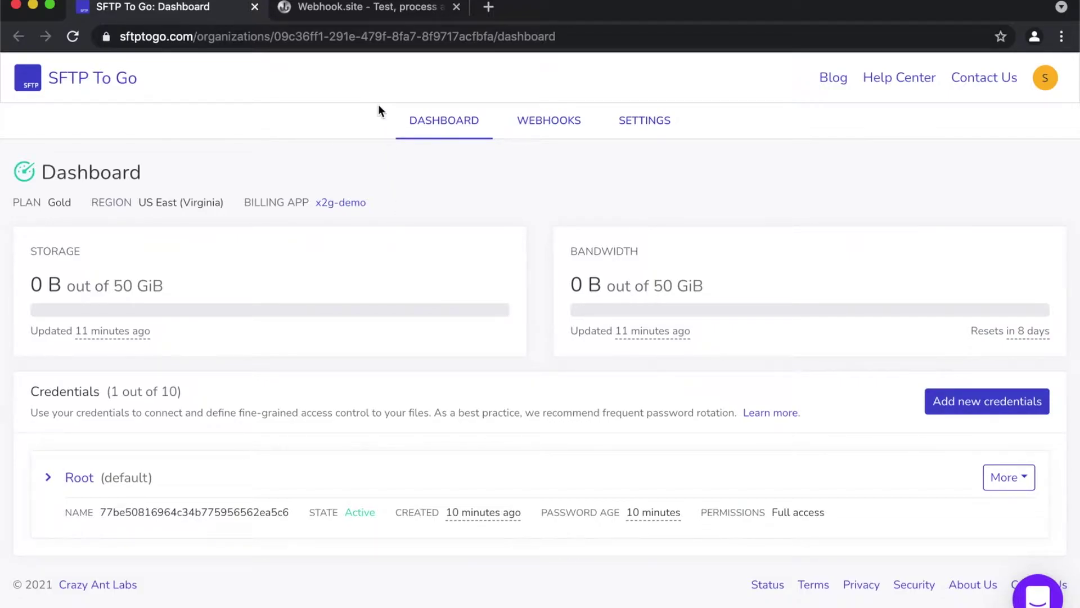
# Copy the unique Webhook.site URL and bring up SFTP To Go's Webhooks page (0 of 5).
pyautogui.click(368, 11)
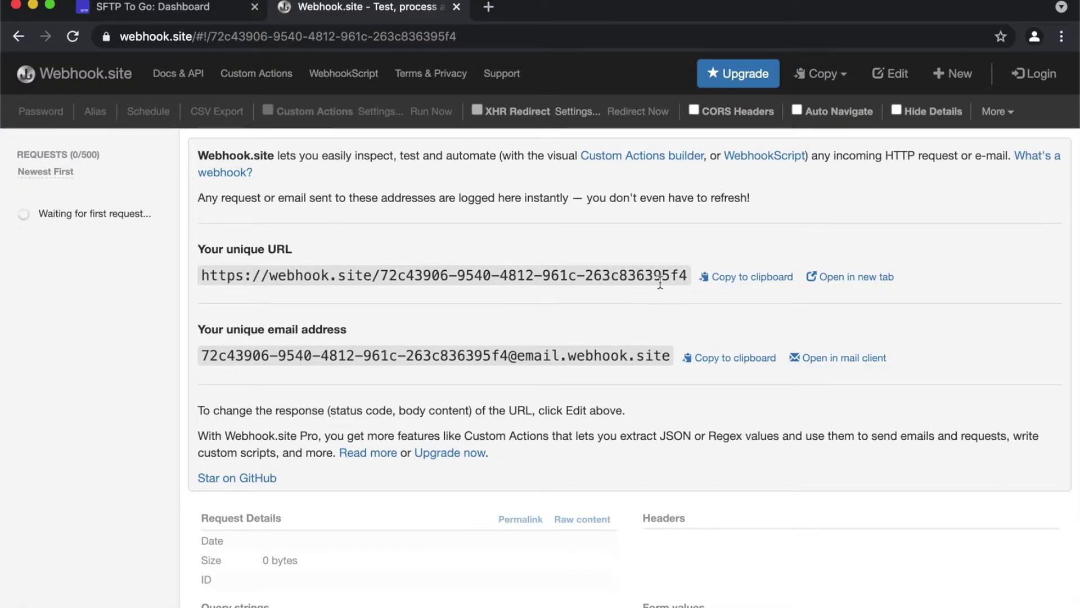
pyautogui.click(744, 287)
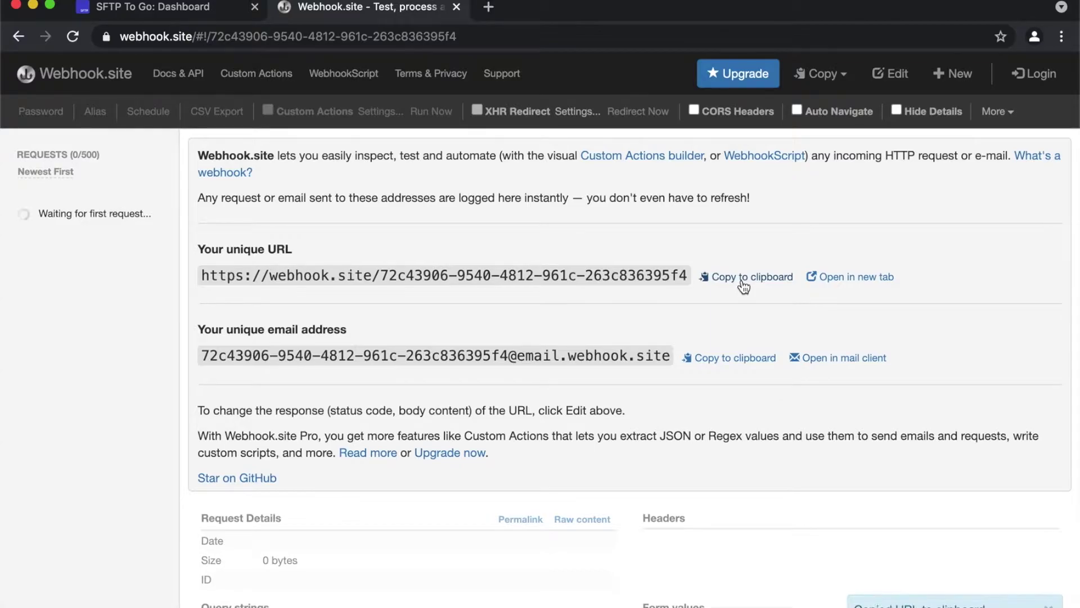
pyautogui.click(203, 13)
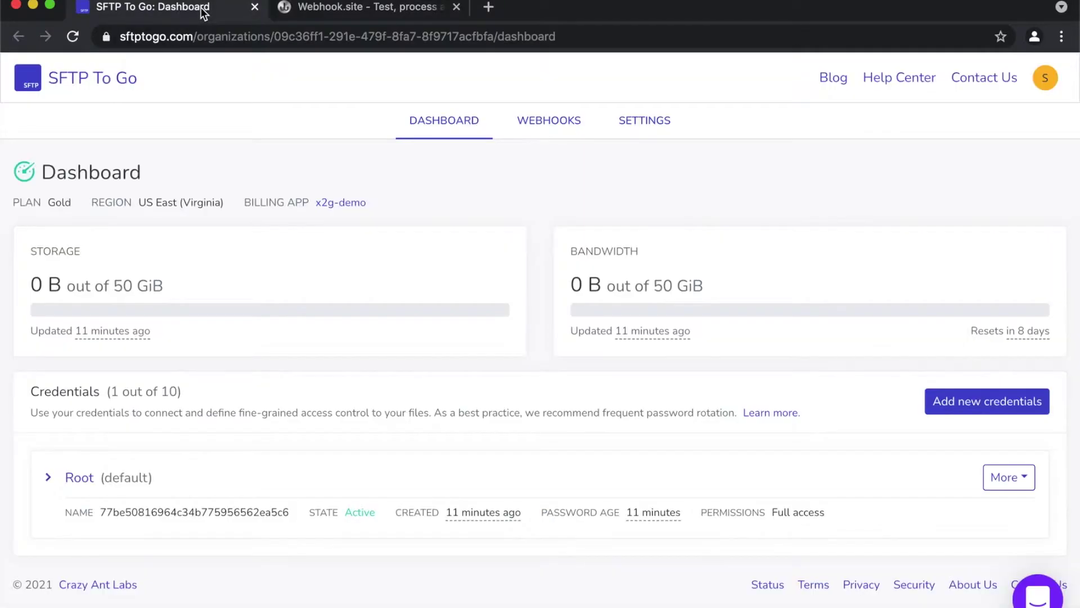
pyautogui.click(555, 138)
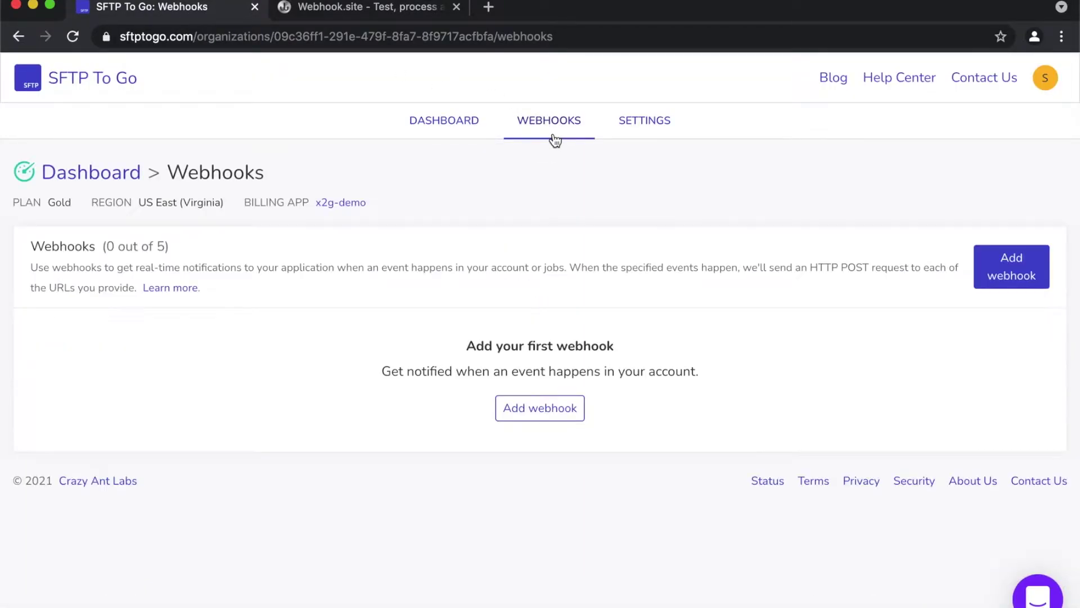
# Start a new webhook nicknamed 'All events' with the Webhook.site URL as its endpoint.
pyautogui.click(1027, 270)
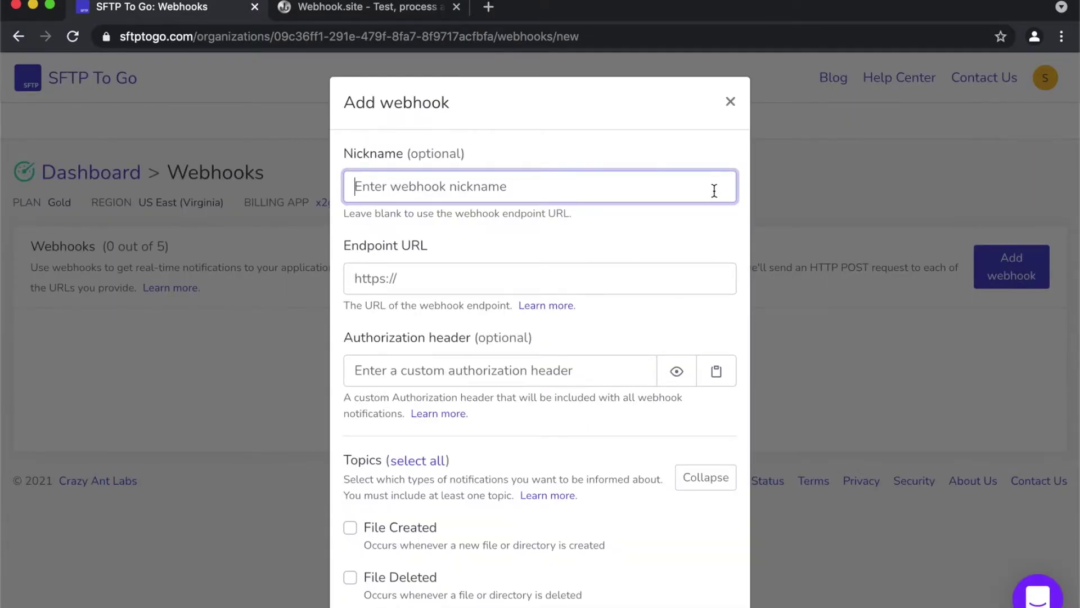
pyautogui.write('All events')
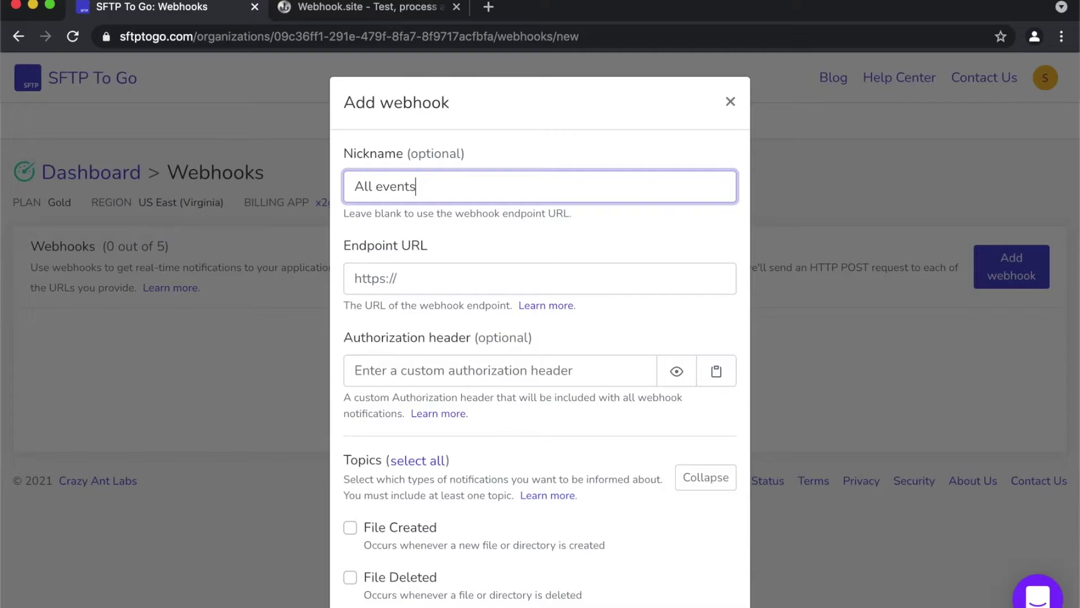
pyautogui.press('Tab')
pyautogui.press('super+v')
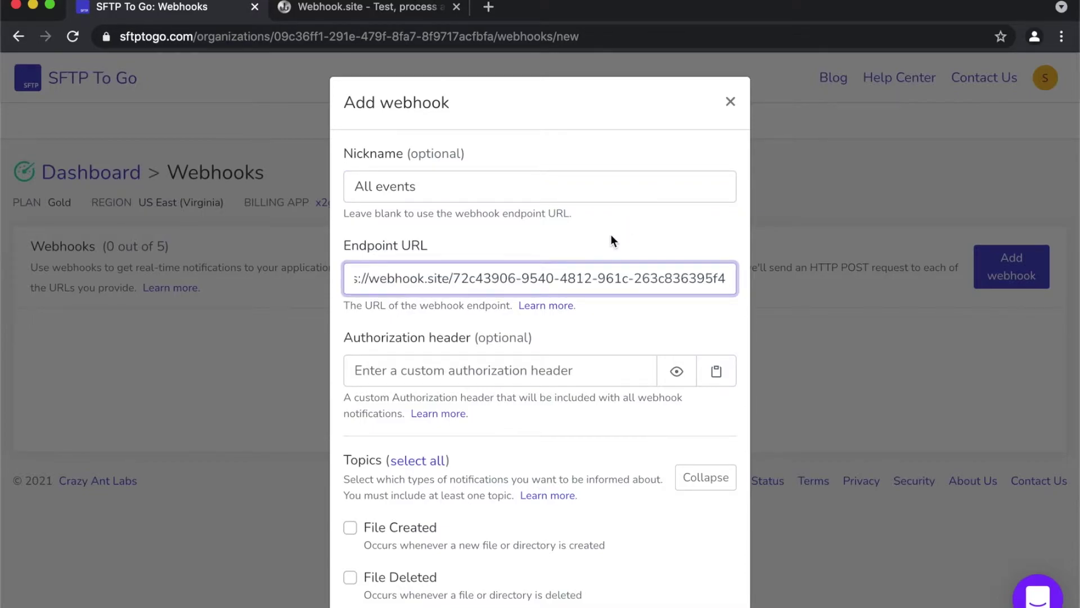
pyautogui.press('Tab')
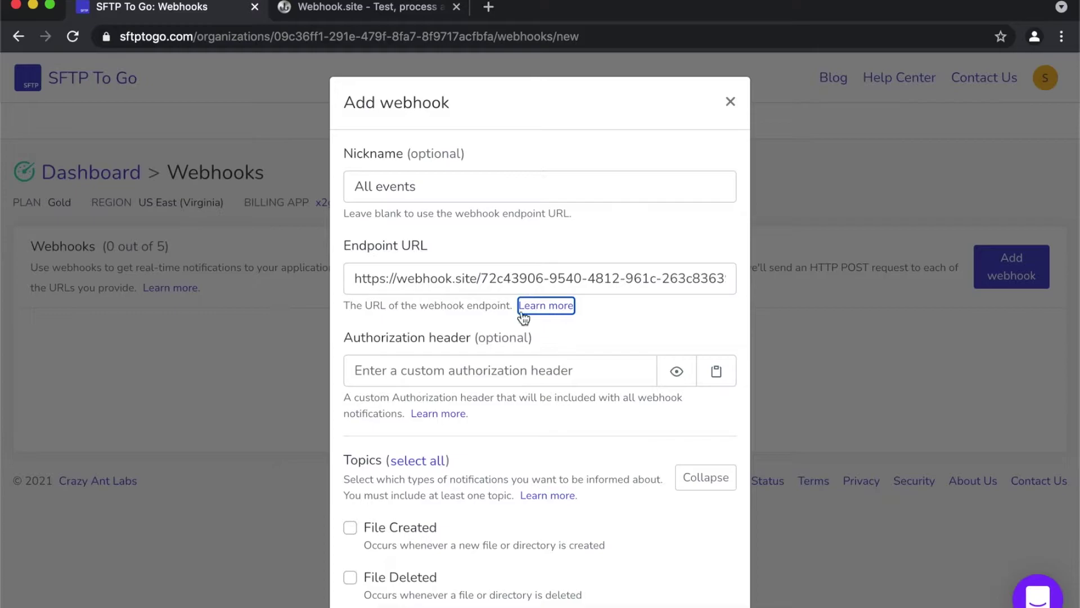
# Enter a Bearer authorization header, subscribe to File Created and File Deleted, and create the webhook.
pyautogui.click(468, 364)
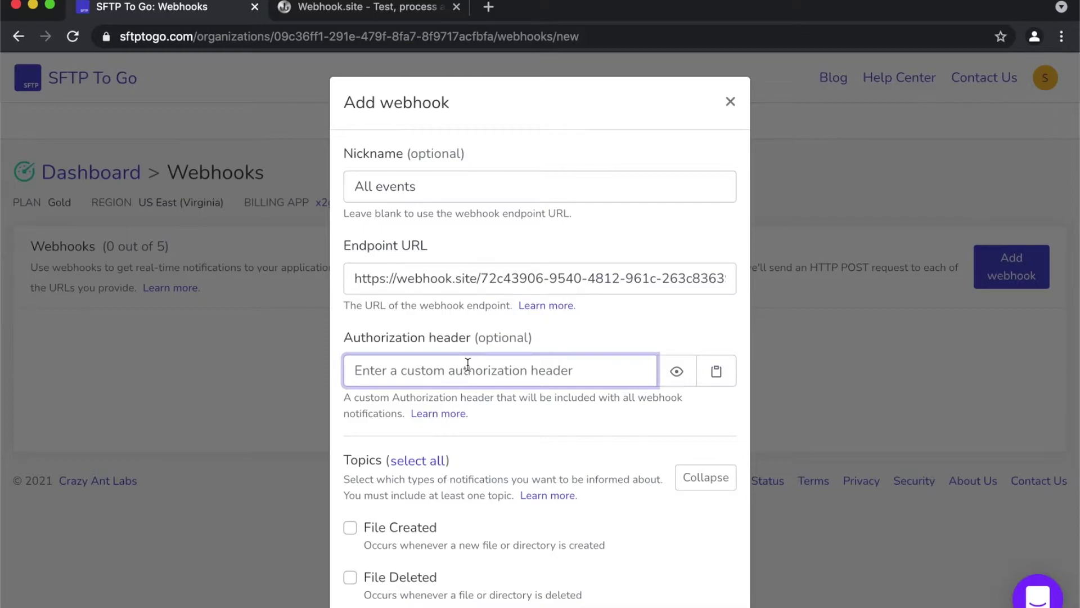
pyautogui.write('Bear')
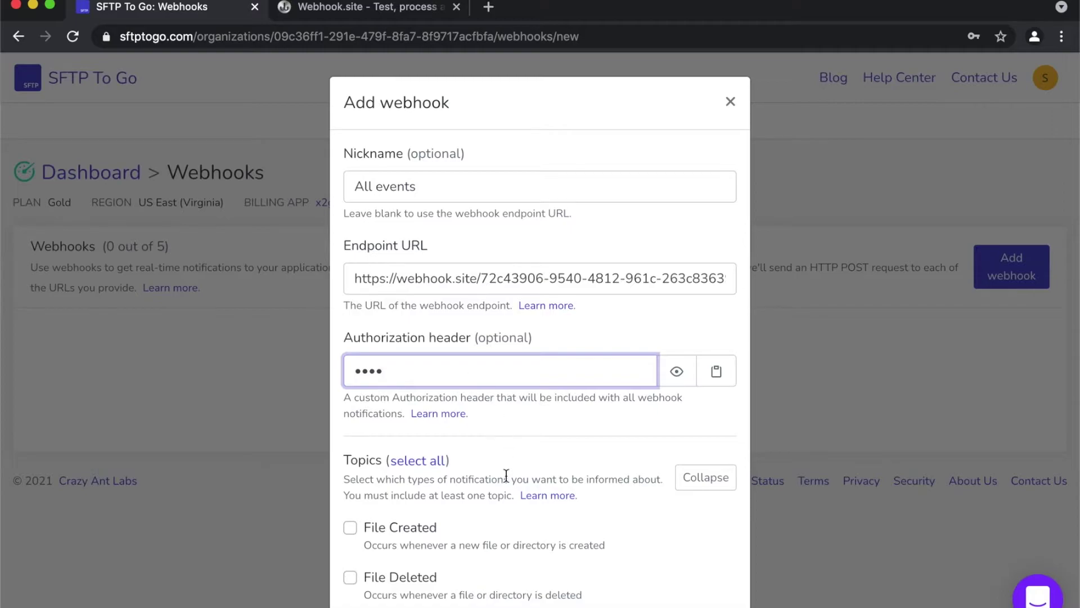
pyautogui.scroll(-2, 506, 475)
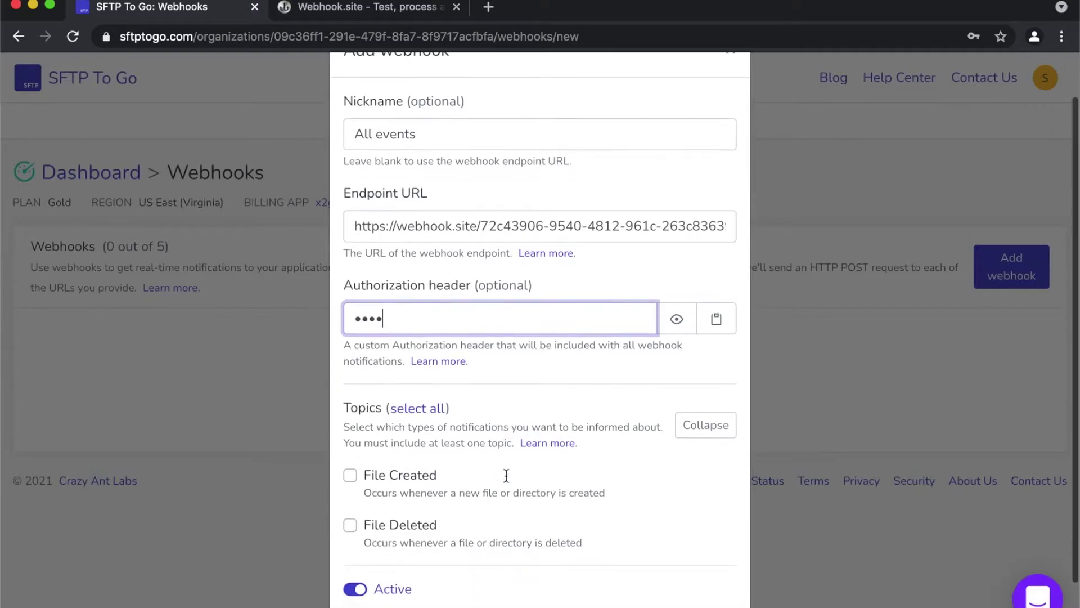
pyautogui.click(417, 410)
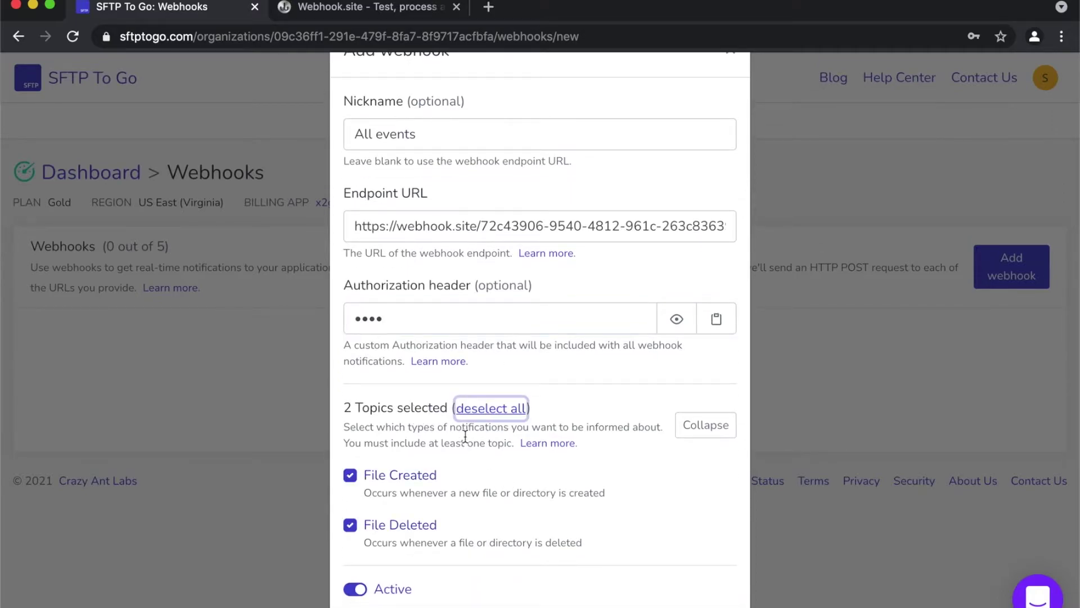
pyautogui.scroll(-2, 465, 436)
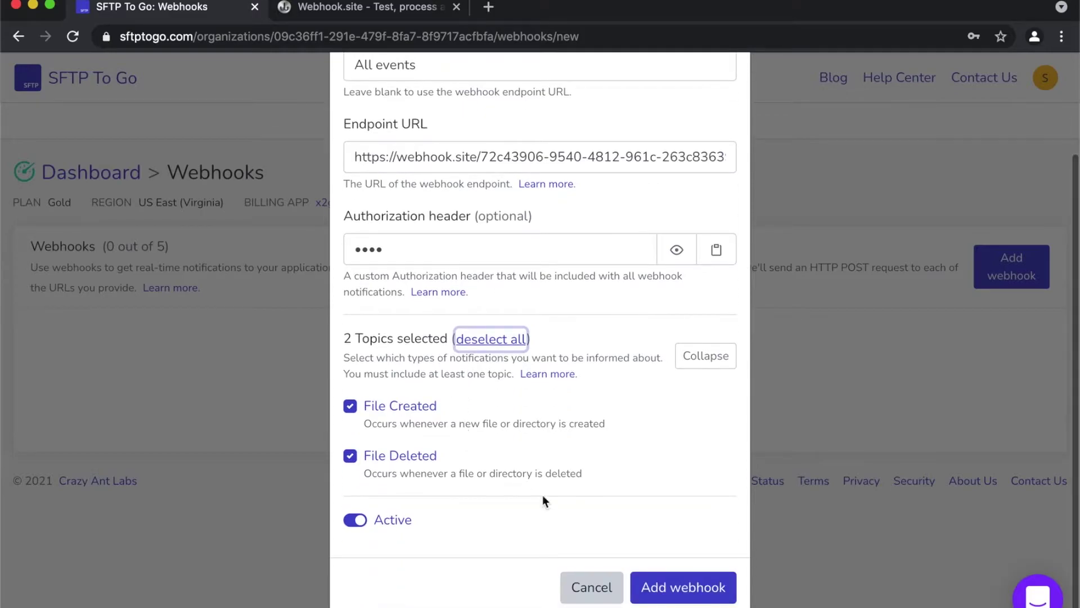
pyautogui.click(667, 588)
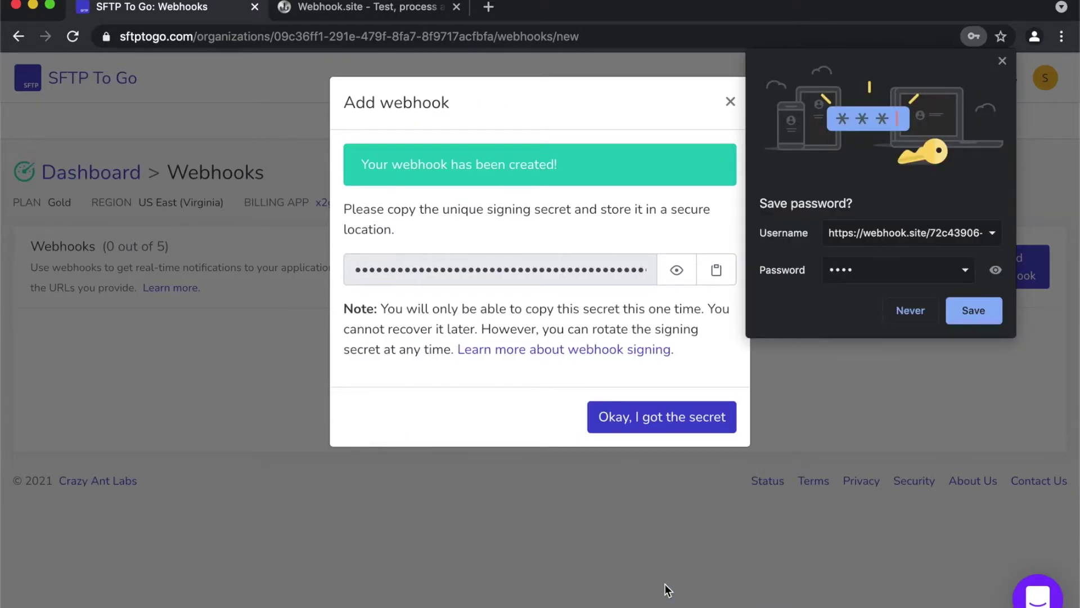
# Dismiss the browser's save-password prompt and acknowledge the one-time signing secret.
pyautogui.click(1002, 61)
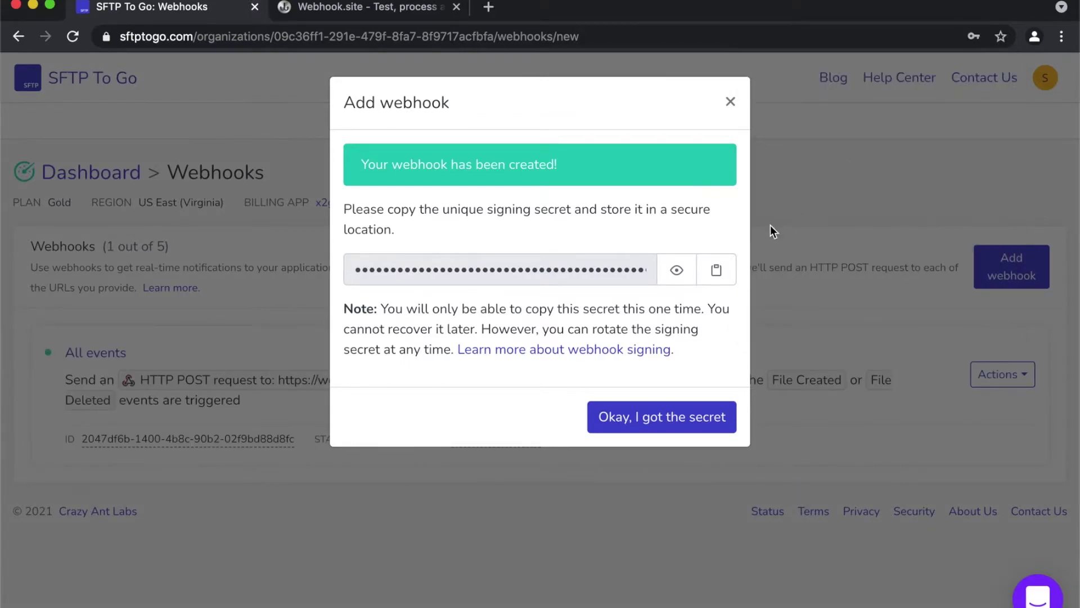
pyautogui.click(638, 420)
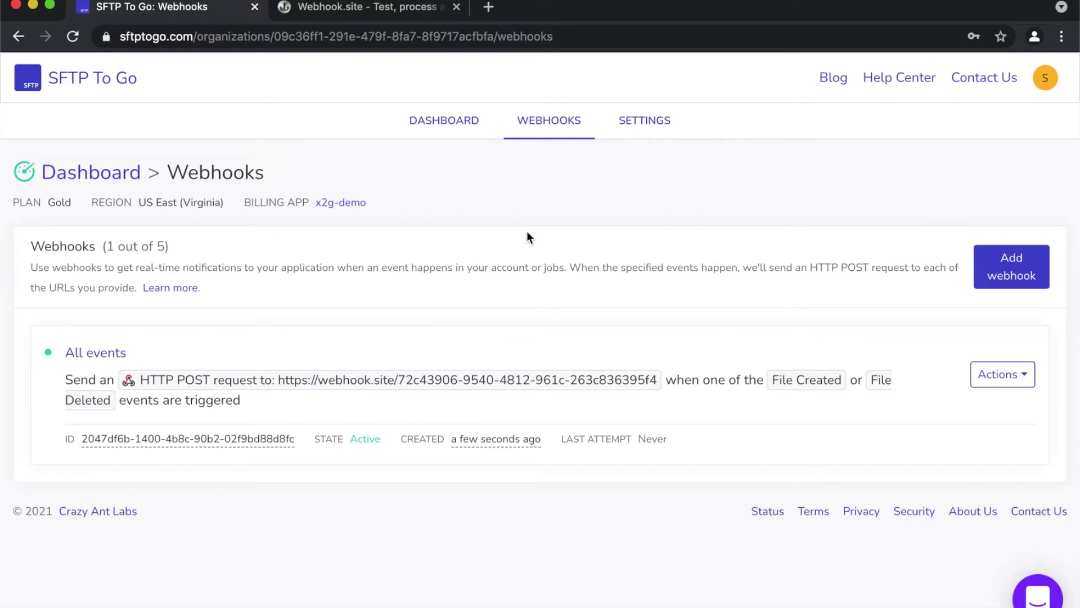
# Send a test Ping event to the All events webhook.
pyautogui.click(1008, 374)
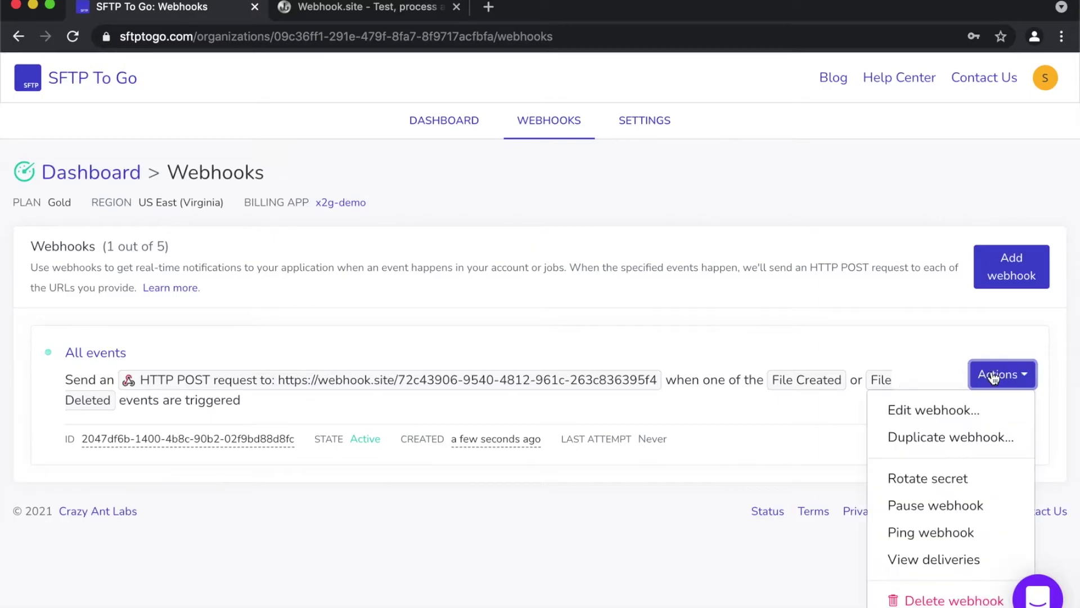
pyautogui.click(955, 535)
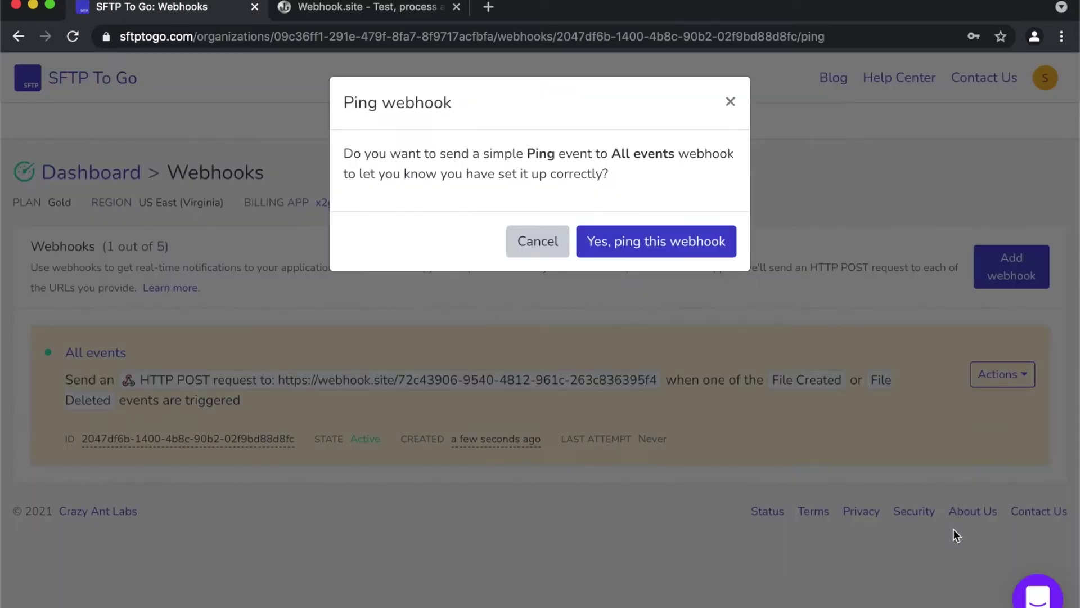
pyautogui.click(669, 241)
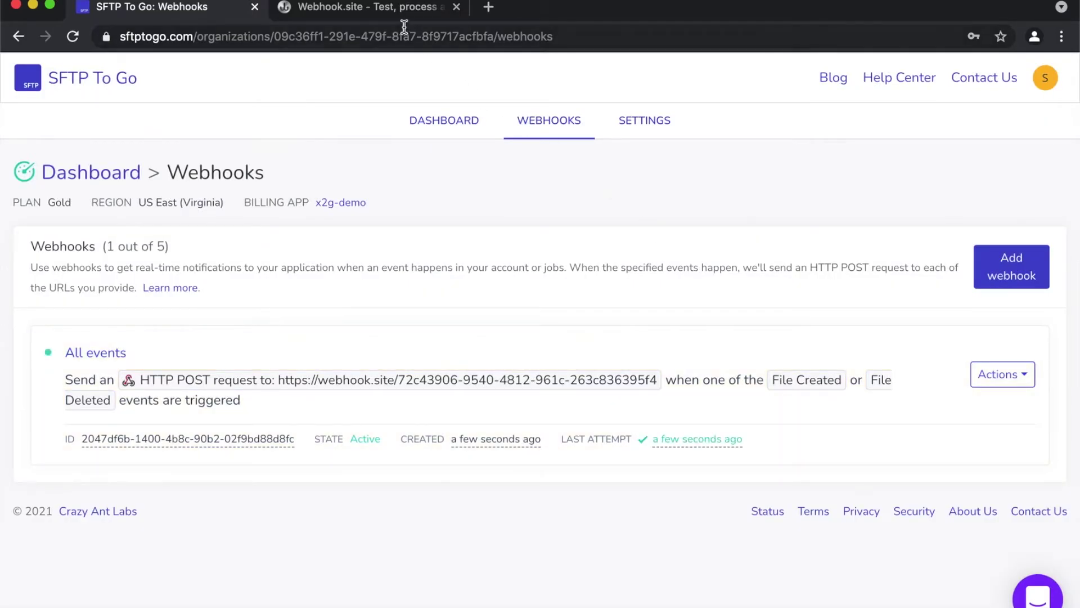
pyautogui.click(389, 10)
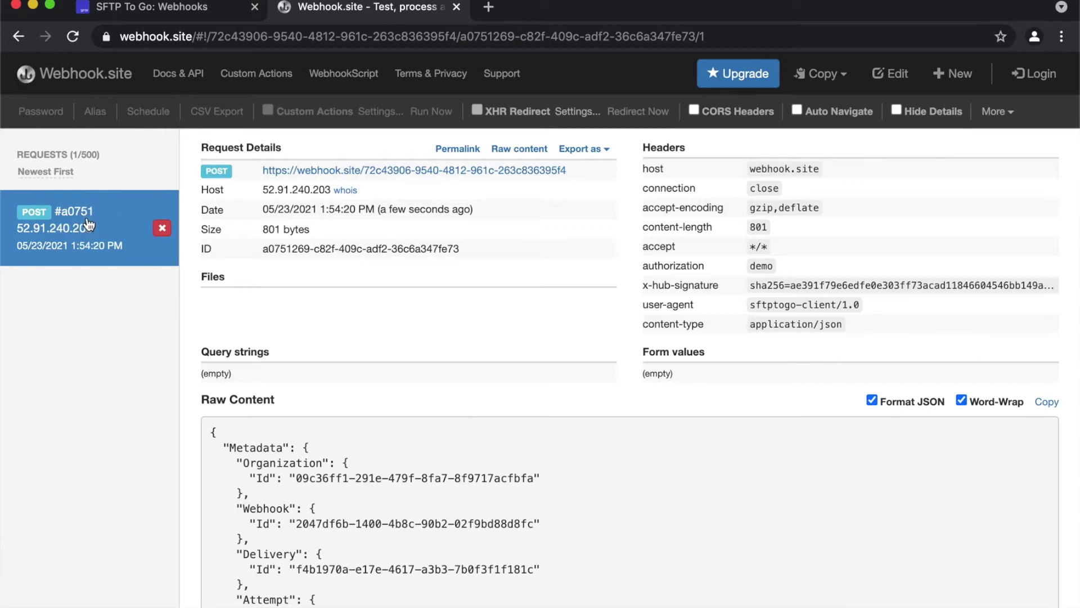
# Read through the ping request's JSON payload, which lists file.created and file.deleted.
pyautogui.scroll(-6, 632, 463)
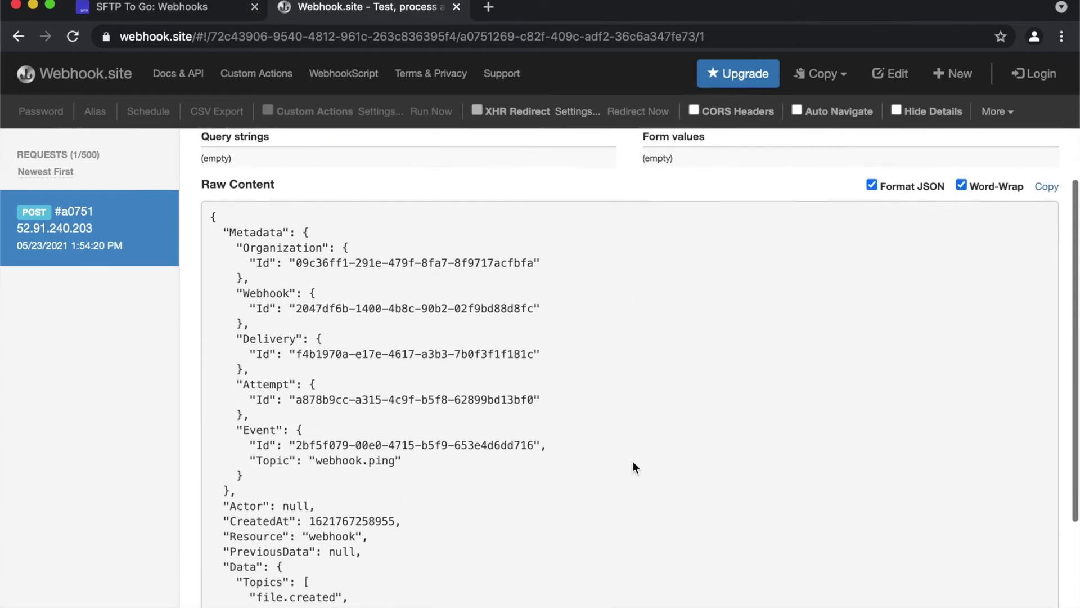
pyautogui.scroll(6, 360, 439)
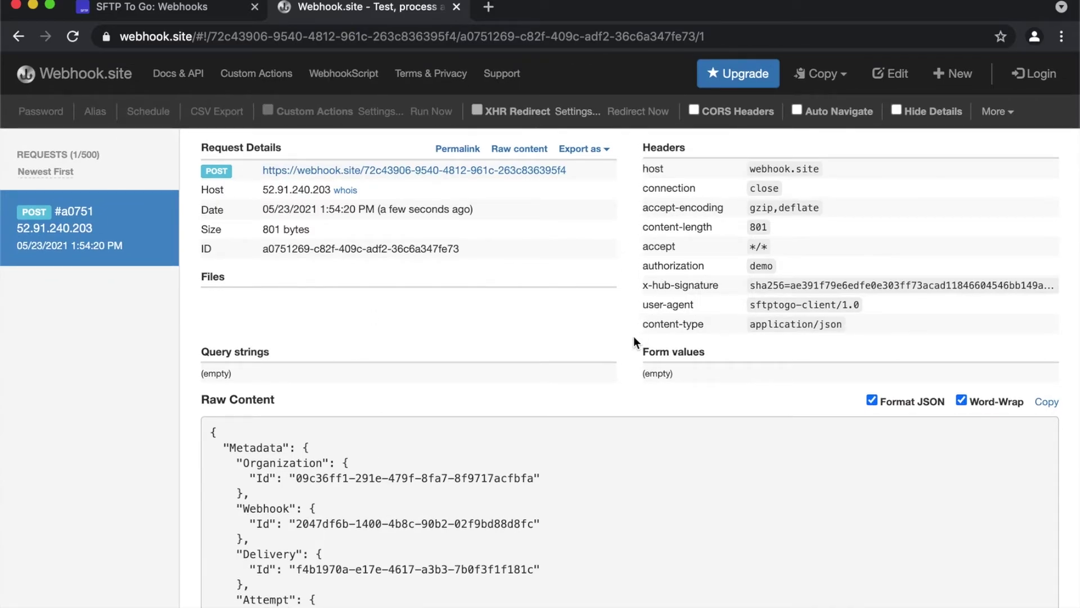
pyautogui.scroll(-3, 550, 465)
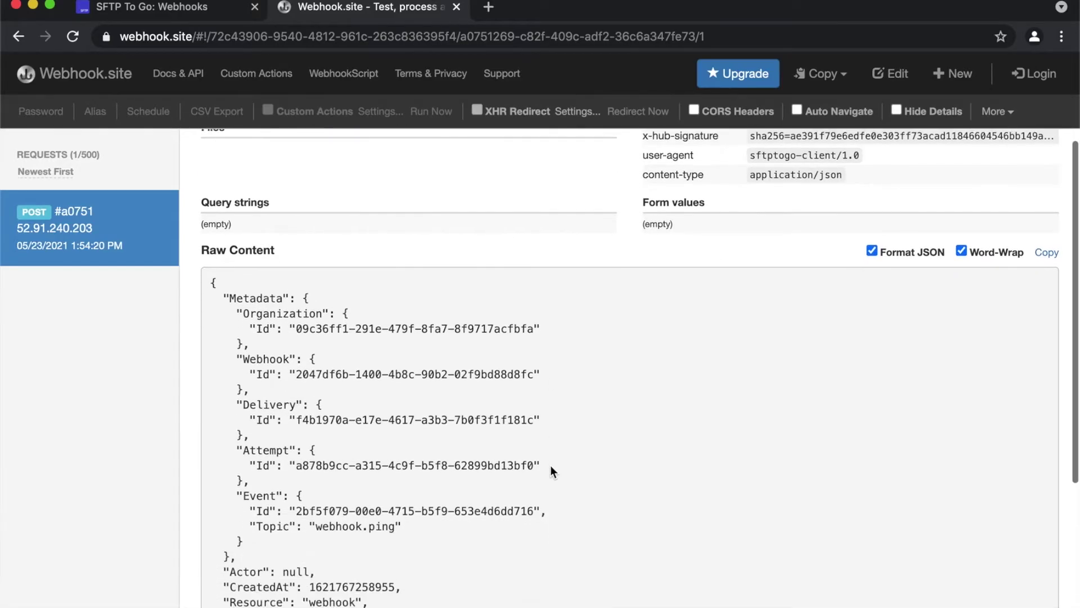
pyautogui.scroll(-2, 550, 471)
pyautogui.scroll(-3, 551, 470)
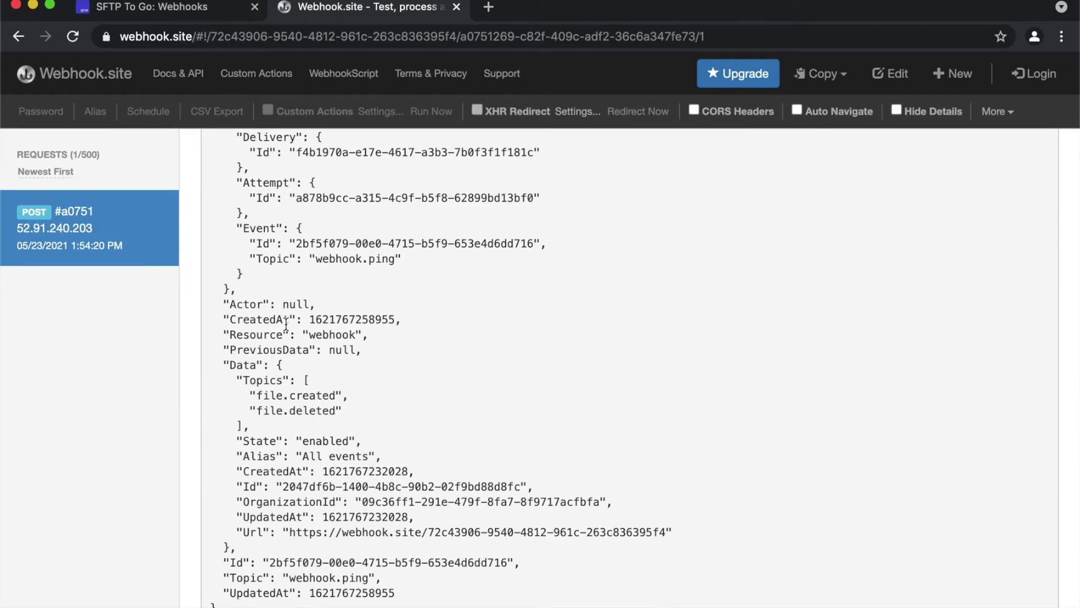
pyautogui.scroll(5, 286, 324)
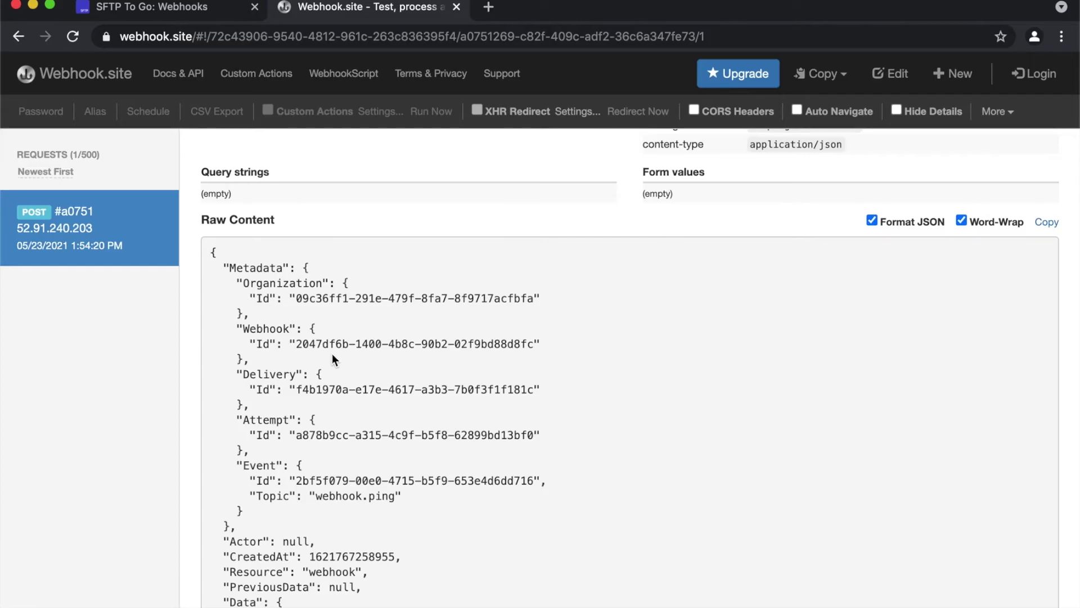
pyautogui.press('super+Tab')
pyautogui.press('super+Tab')
pyautogui.press('super+Tab')
# Drag simple-file.txt from Demo into Cyberduck's /incoming folder and close Transfers.
pyautogui.press('super+Tab')
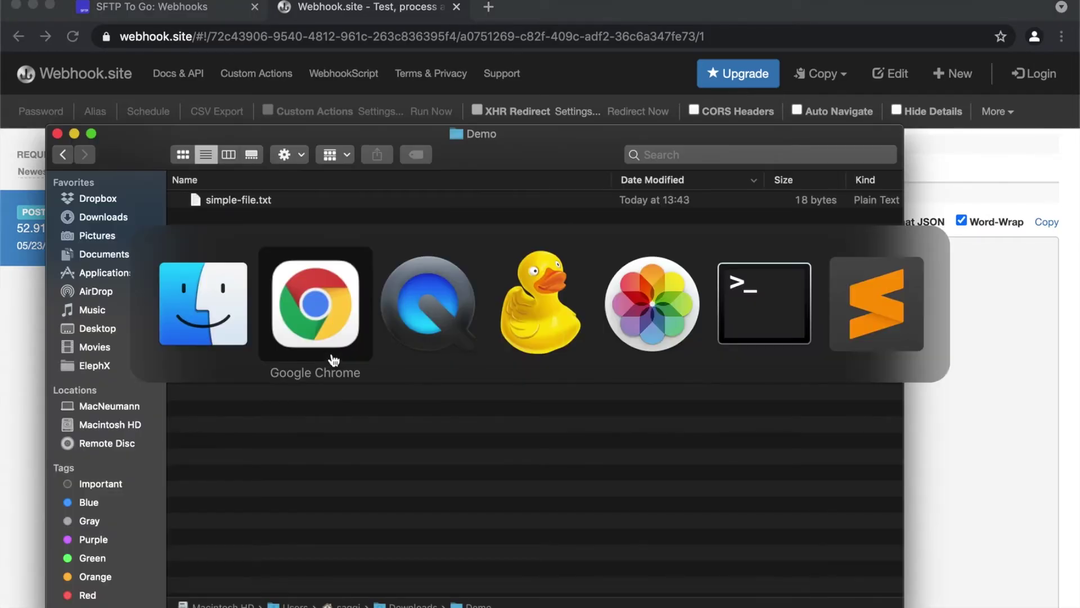
pyautogui.press('super+Tab')
pyautogui.press('super+Tab')
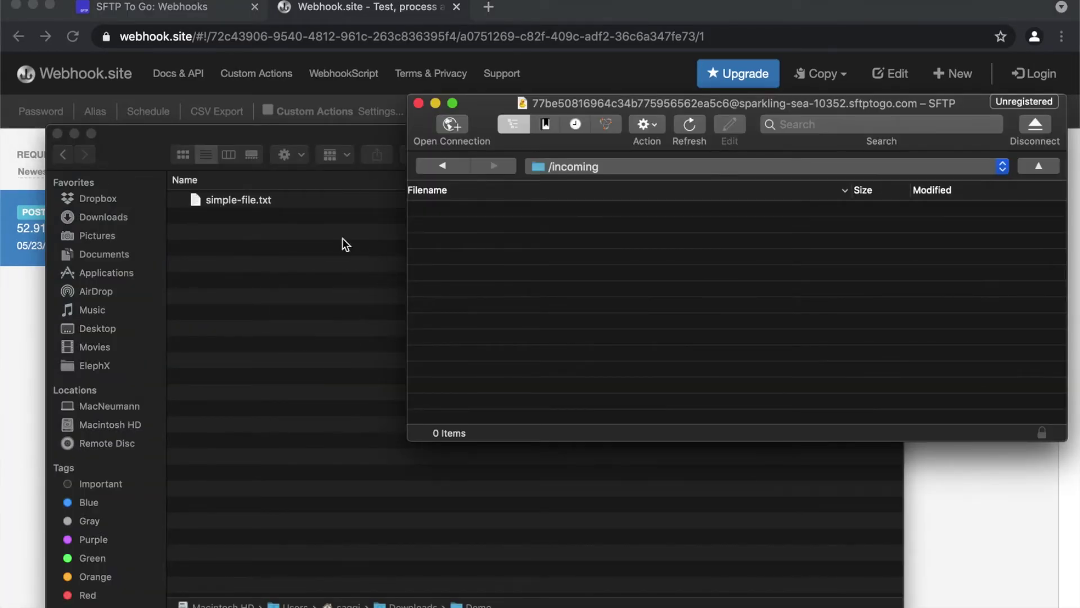
pyautogui.moveTo(231, 201); pyautogui.dragTo(536, 242)
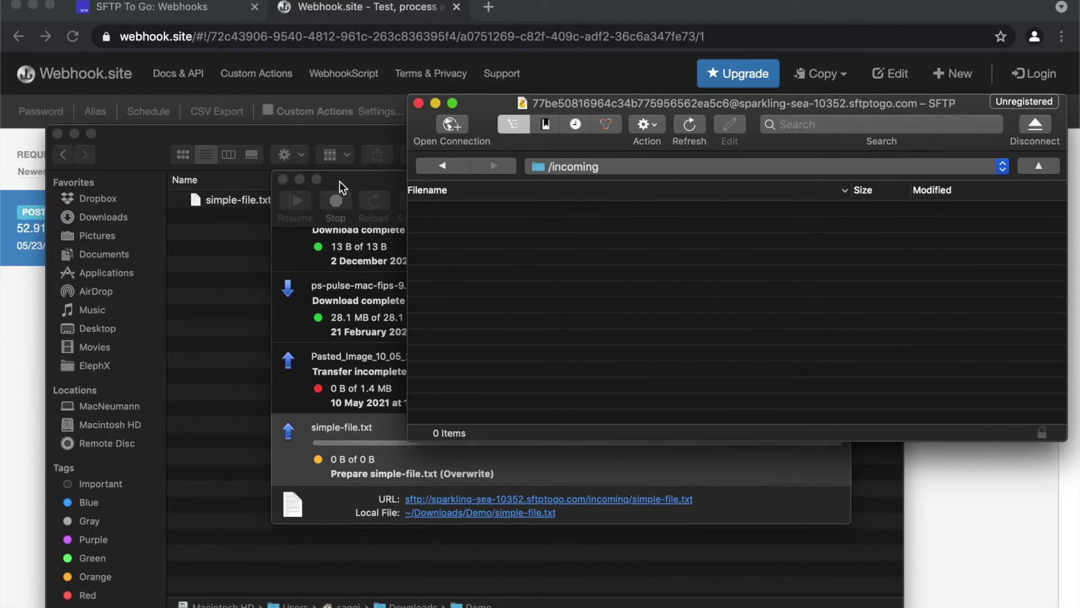
pyautogui.click(282, 179)
# Open request #e0c30 and verify a file.created event for incoming/simple-file.txt, size 18.
pyautogui.click(568, 10)
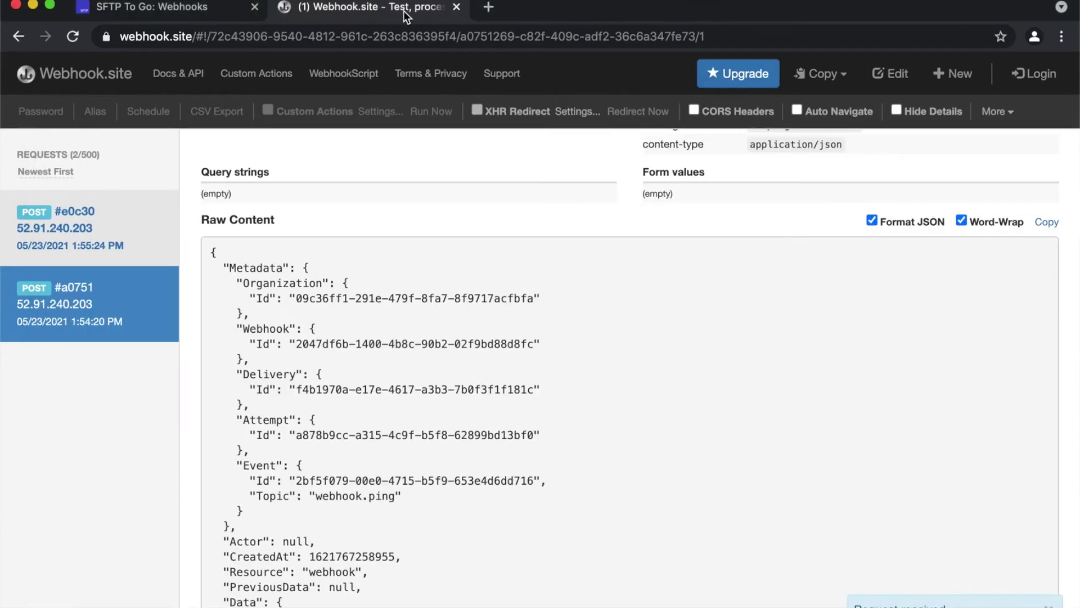
pyautogui.click(154, 243)
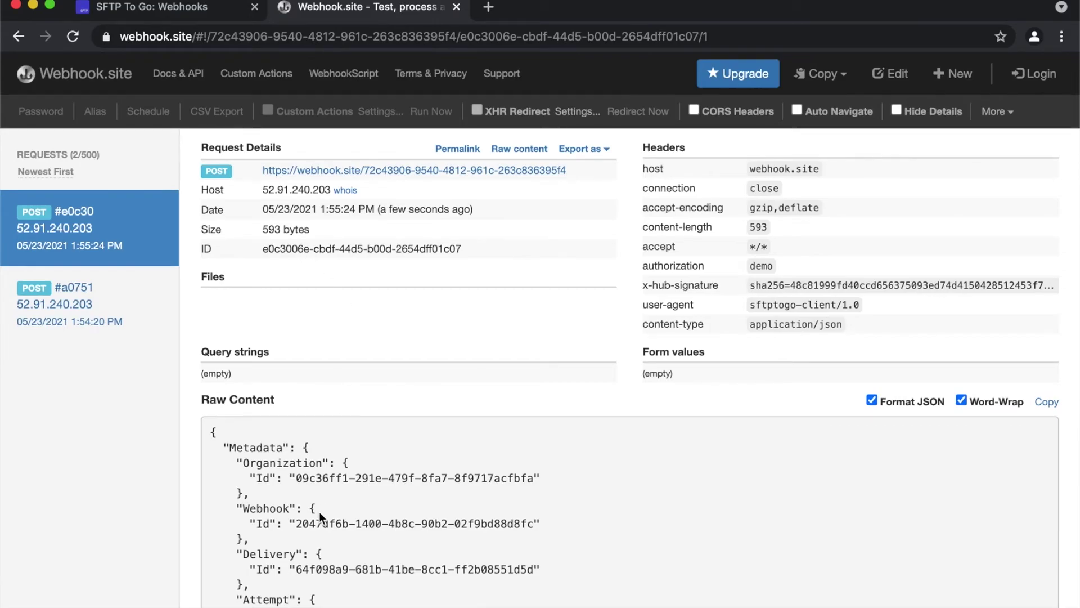
pyautogui.scroll(-5, 455, 520)
pyautogui.scroll(-1, 455, 520)
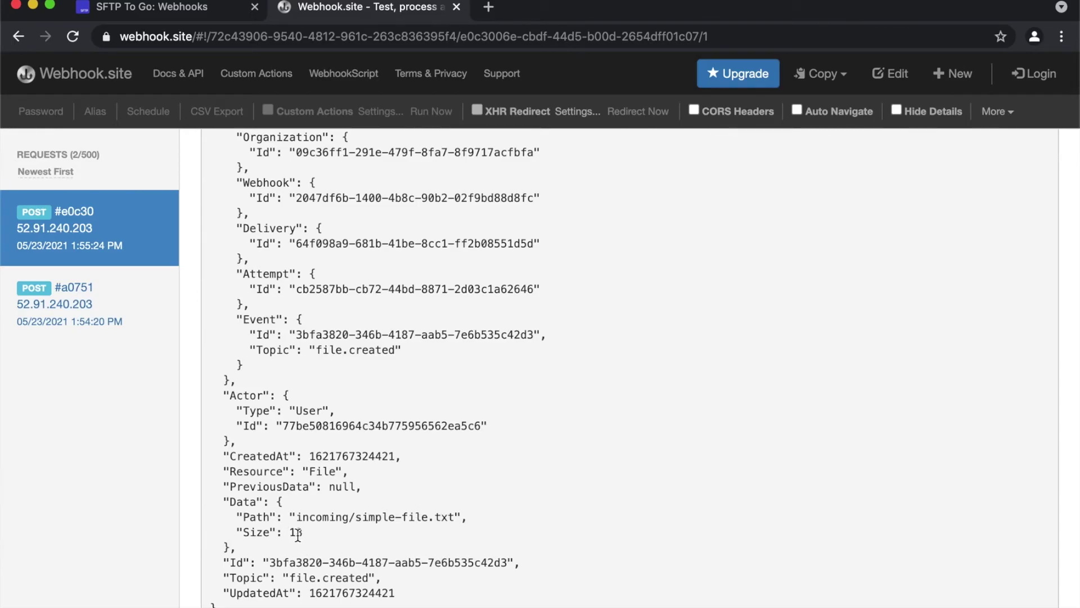
# Show the recent deliveries of the All events webhook.
pyautogui.click(189, 8)
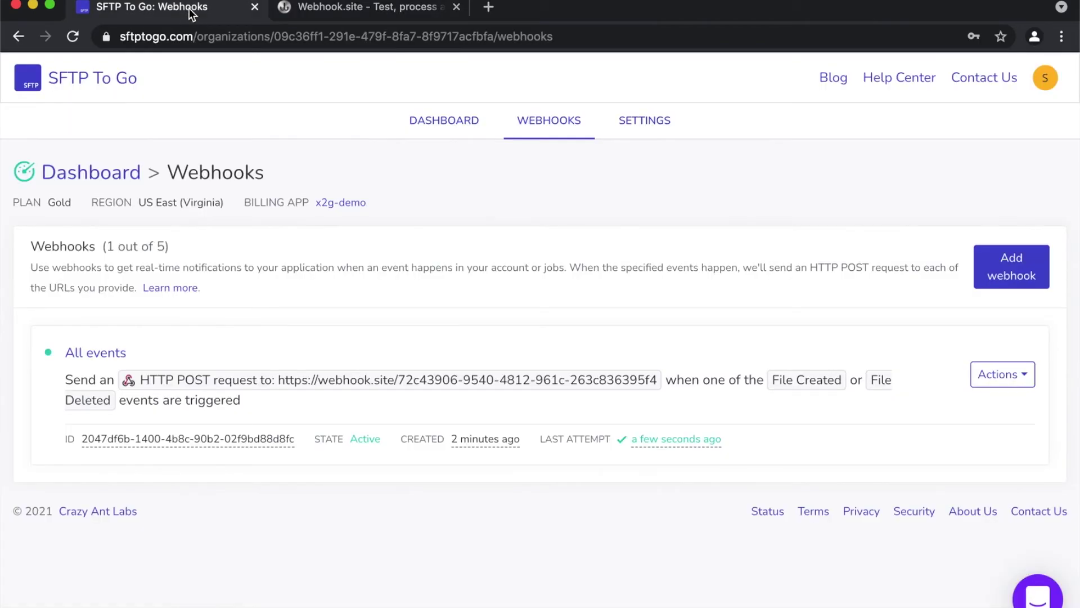
pyautogui.click(1021, 381)
pyautogui.click(958, 560)
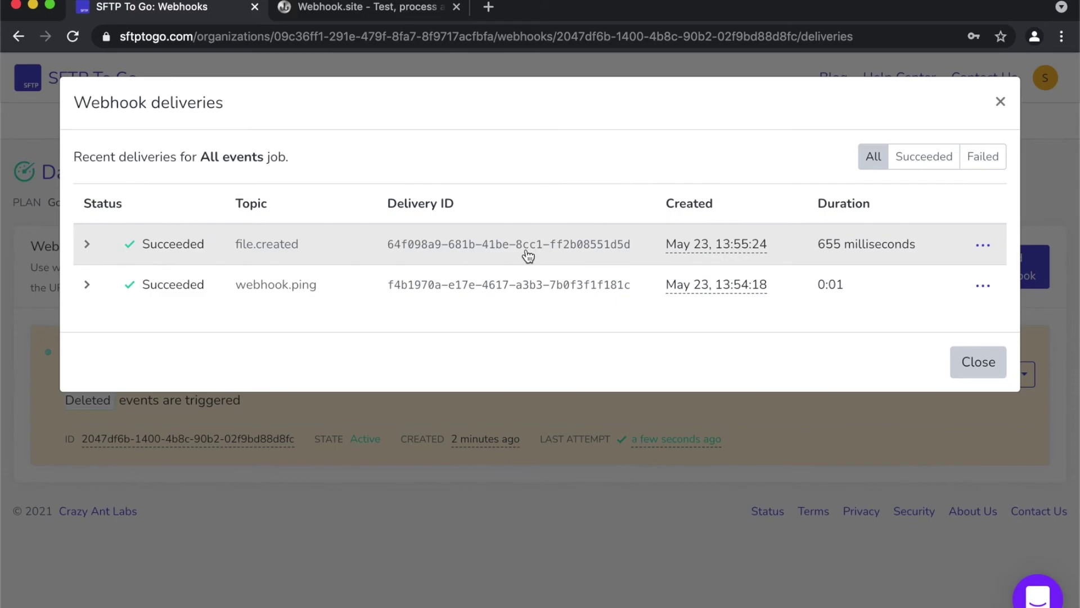
# Inspect the succeeded file.created delivery's 200 OK response and payload without resending it.
pyautogui.click(86, 244)
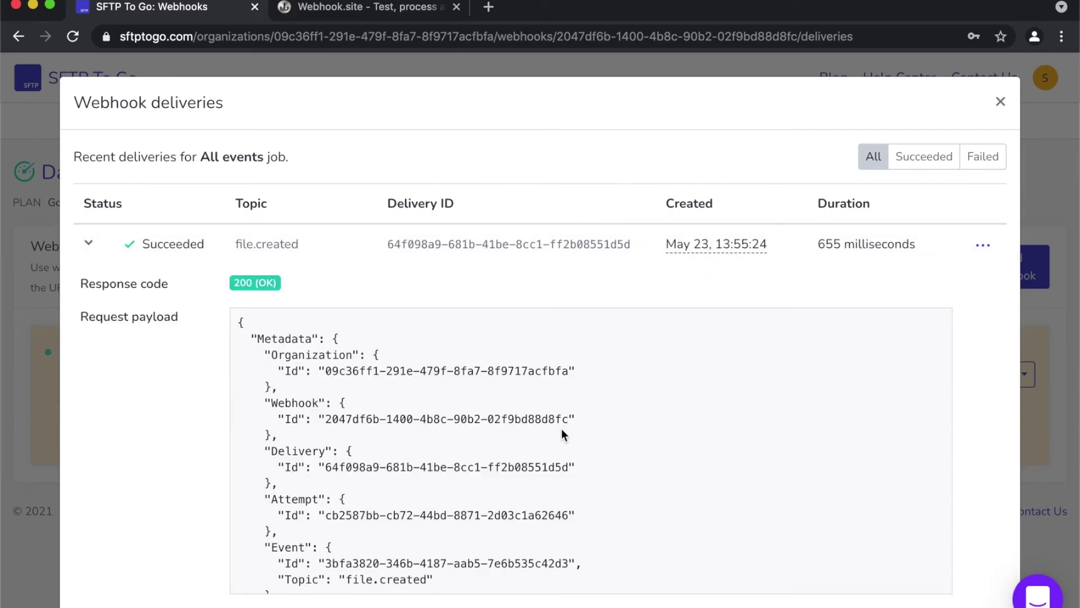
pyautogui.scroll(-5, 562, 433)
pyautogui.scroll(5, 563, 434)
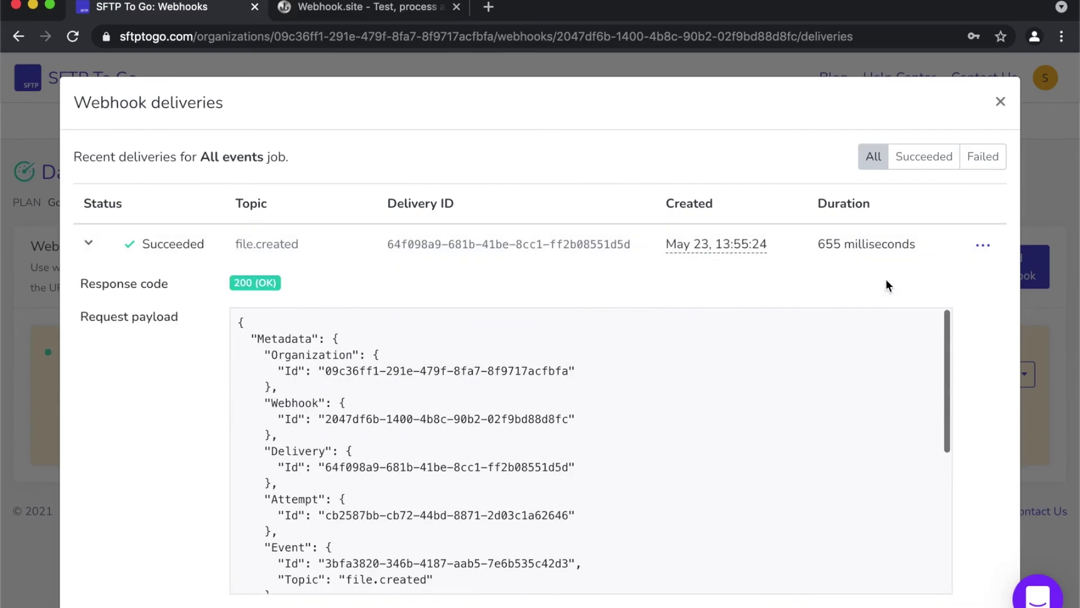
pyautogui.click(983, 245)
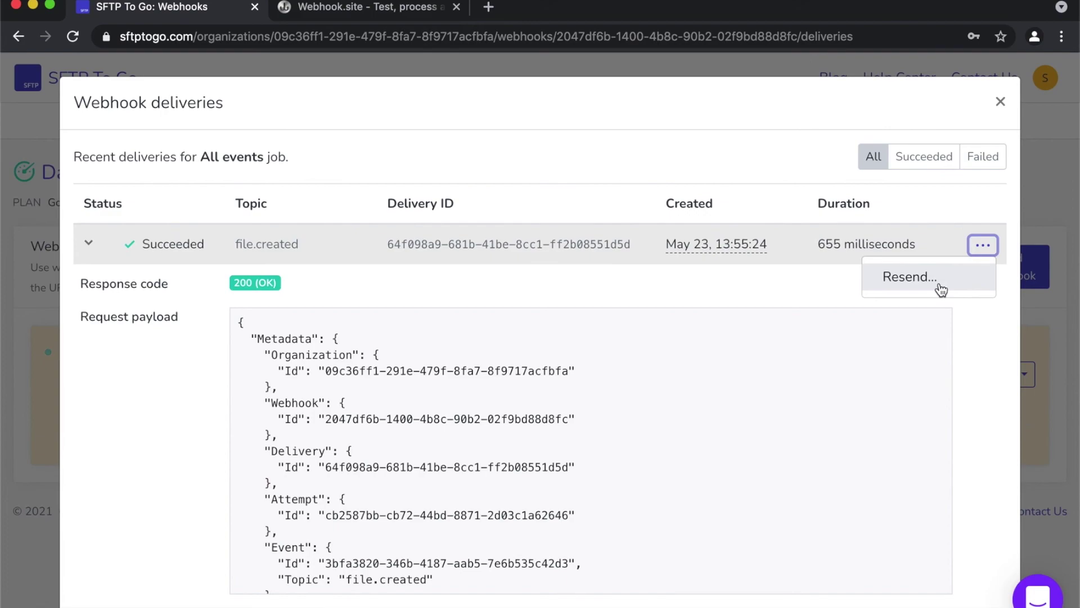
pyautogui.click(930, 372)
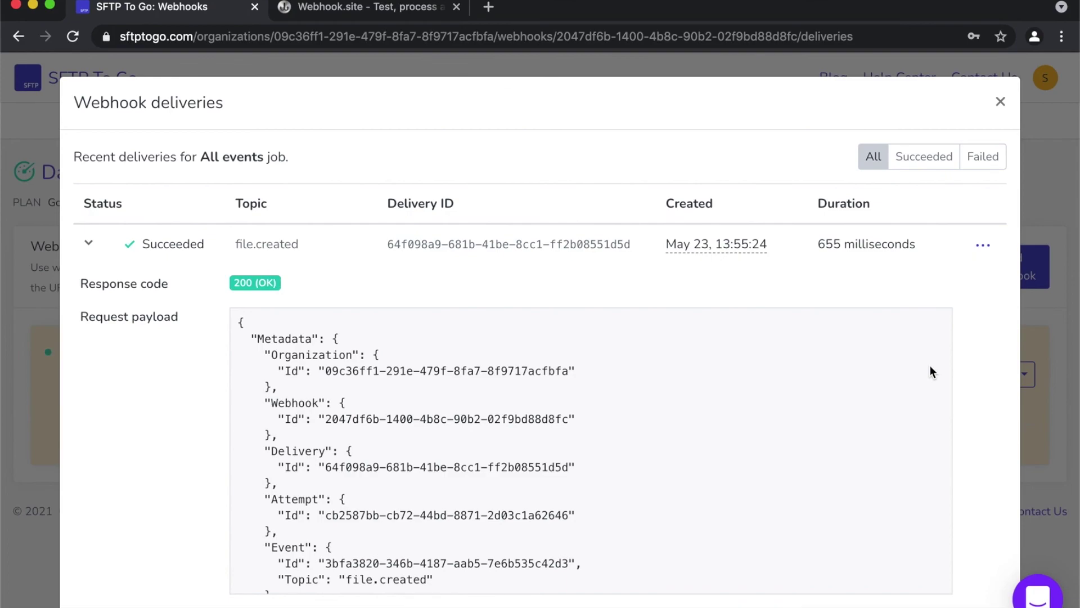